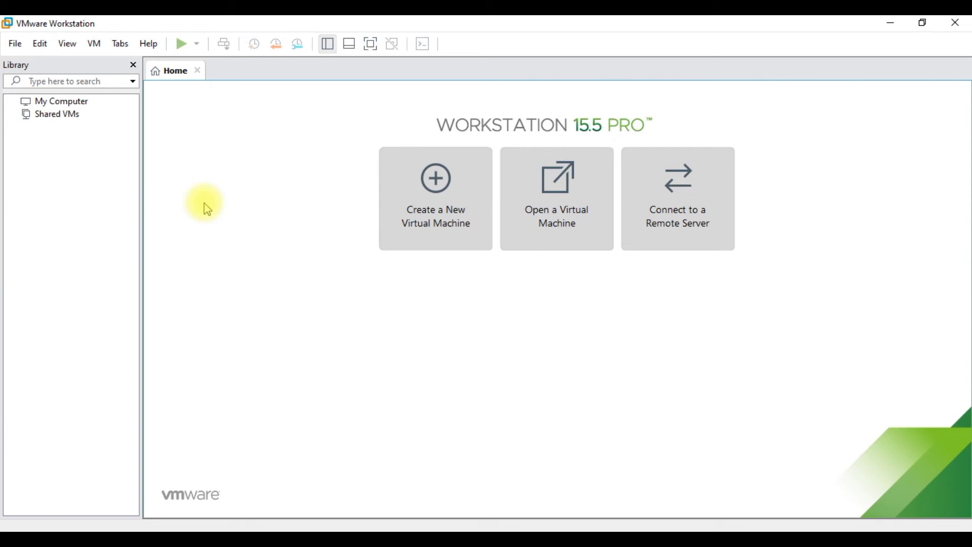
Open the Virtual Network Editor and unlock the network configuration for changes with administrator privileges.
click(44, 42)
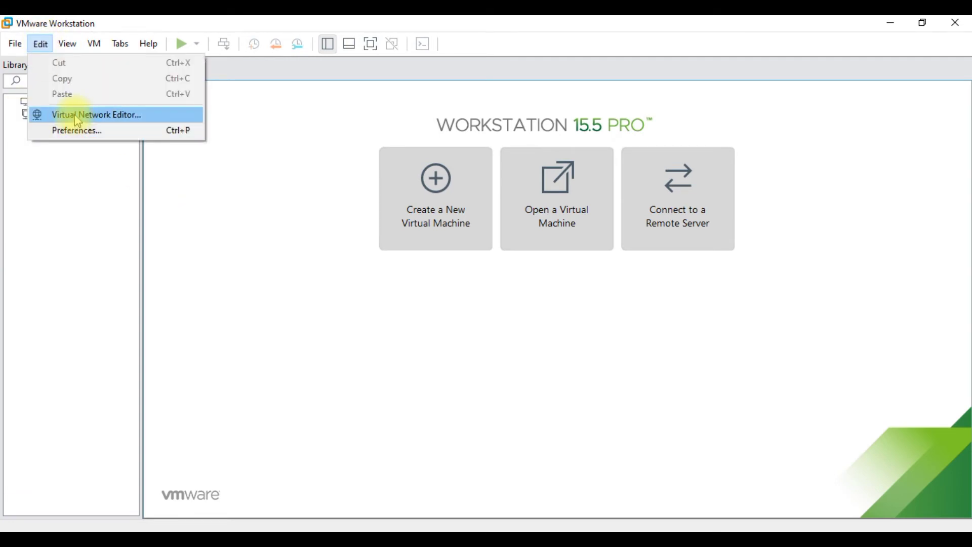
click(77, 116)
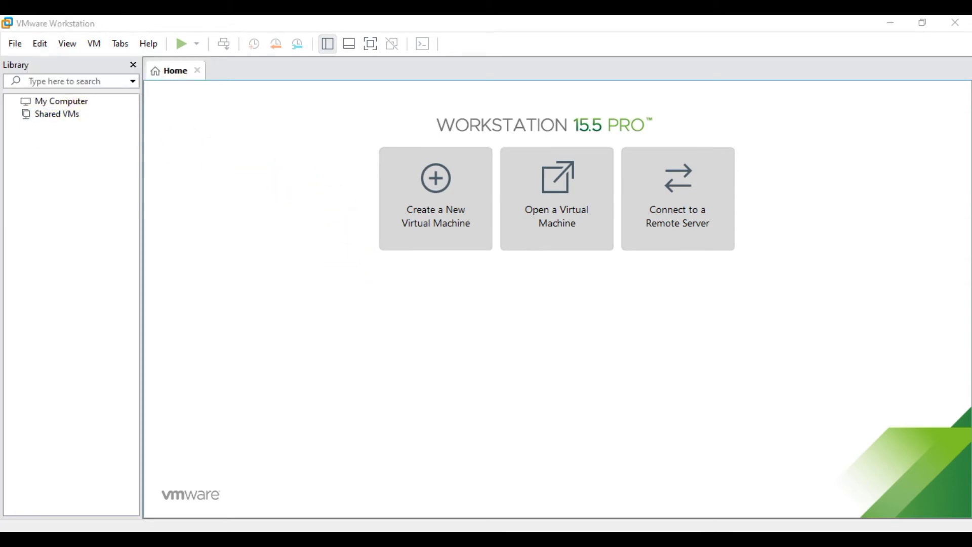
drag(387, 80, 533, 78)
click(559, 128)
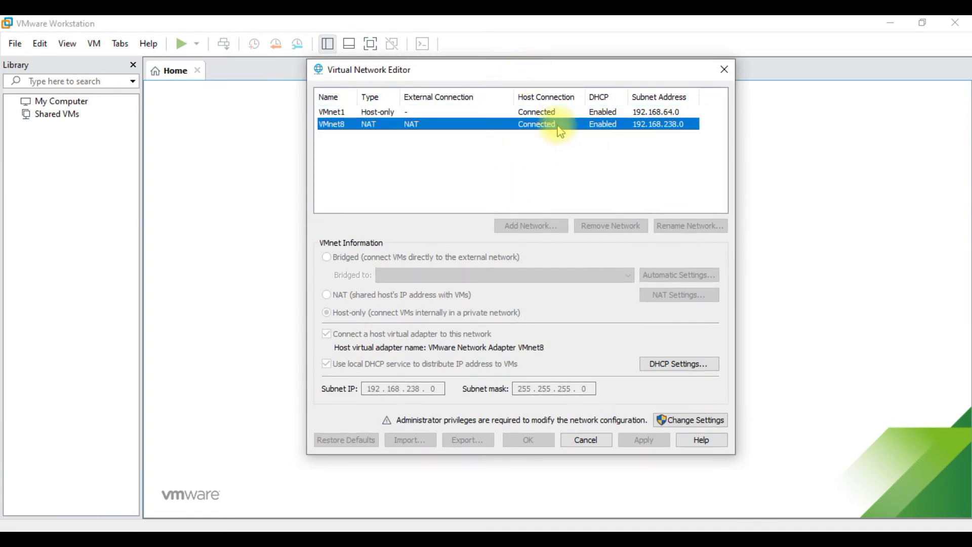
click(362, 113)
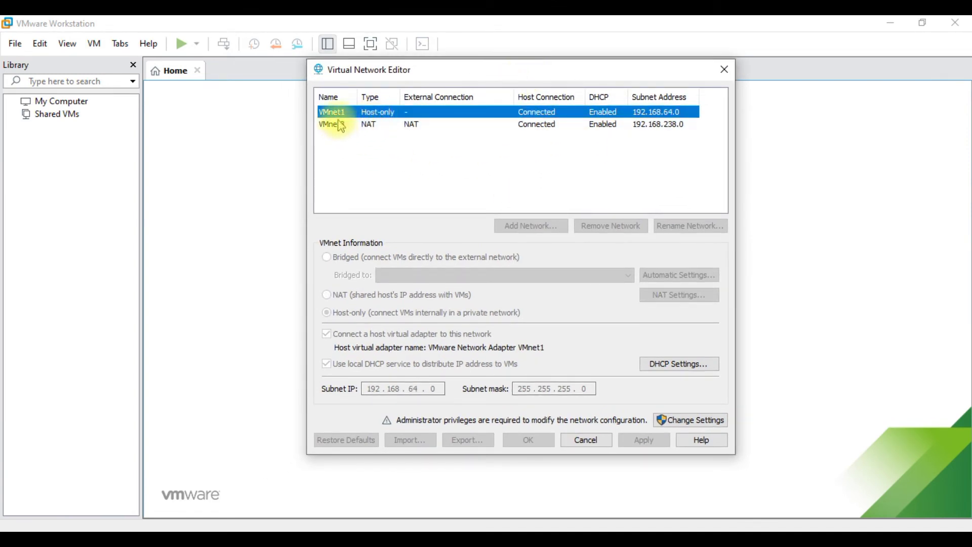
click(343, 125)
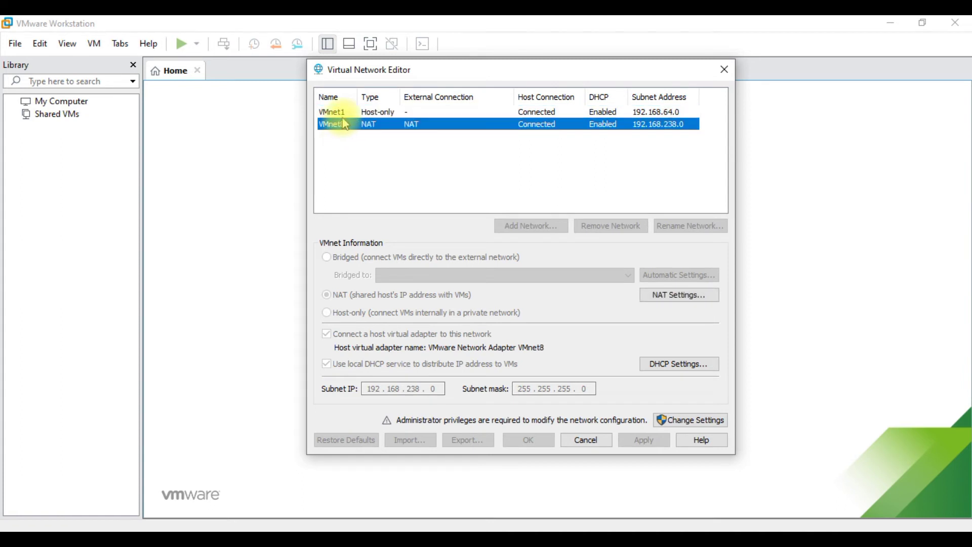
click(336, 112)
click(392, 126)
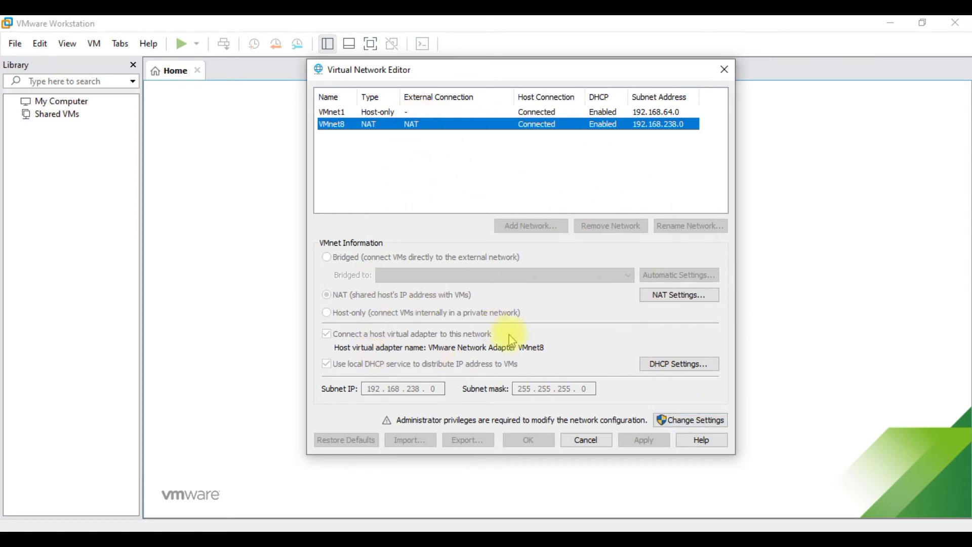
click(675, 428)
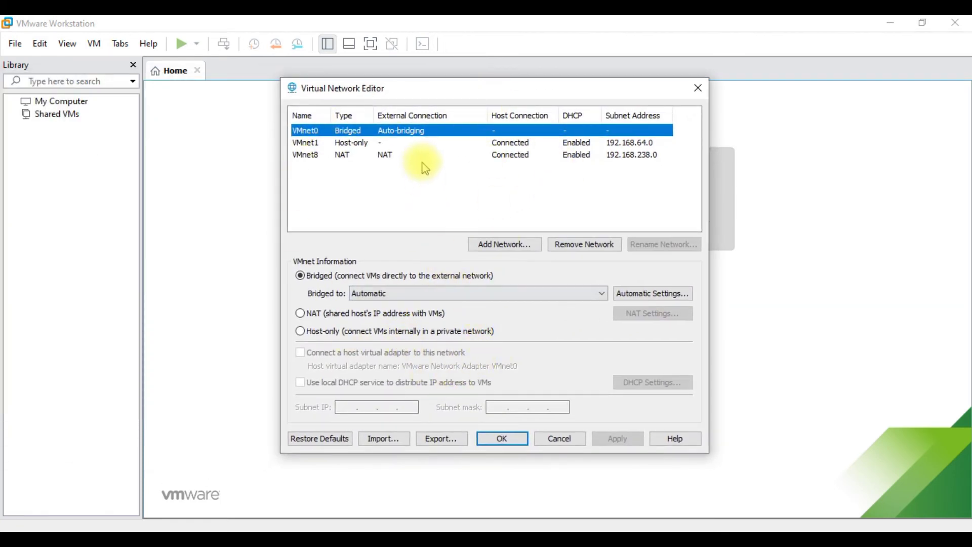
Remove the existing VMnet8, VMnet1 and VMnet0 networks from the virtual network list.
click(391, 156)
click(572, 244)
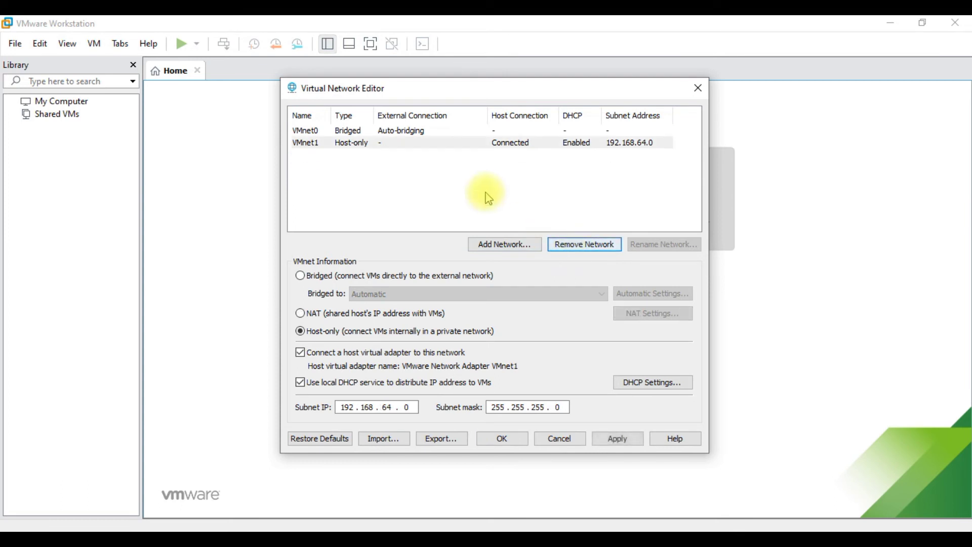
click(418, 150)
click(570, 245)
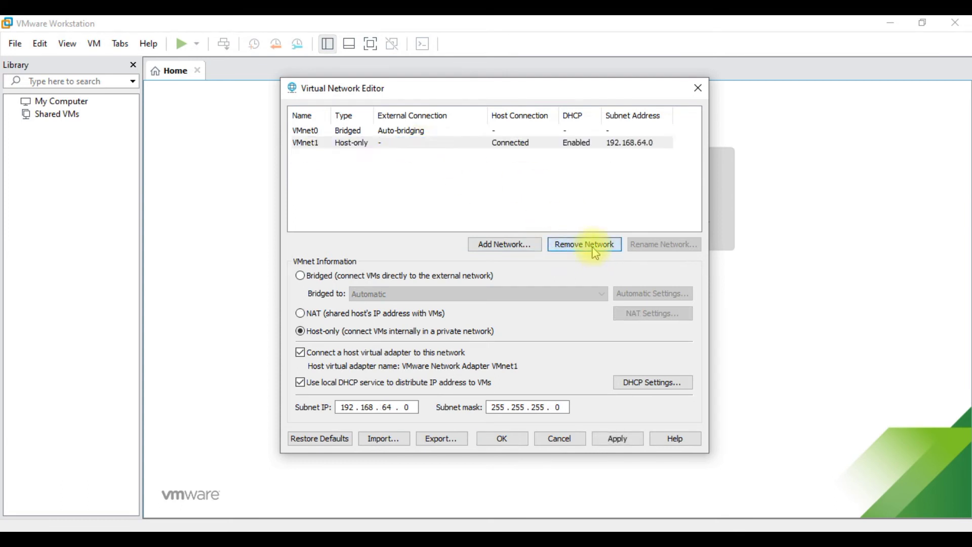
click(398, 132)
click(562, 245)
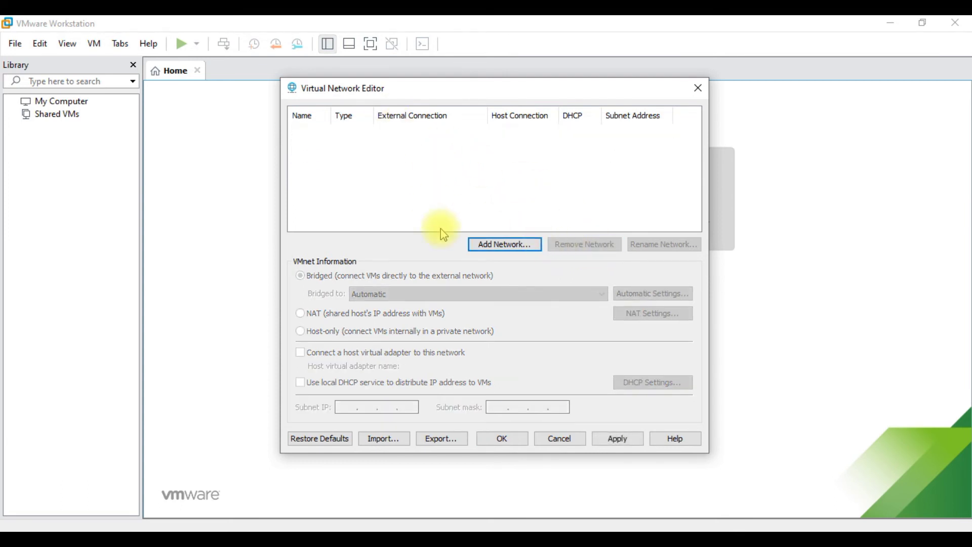
Add a new virtual network using VMnet0.
click(487, 249)
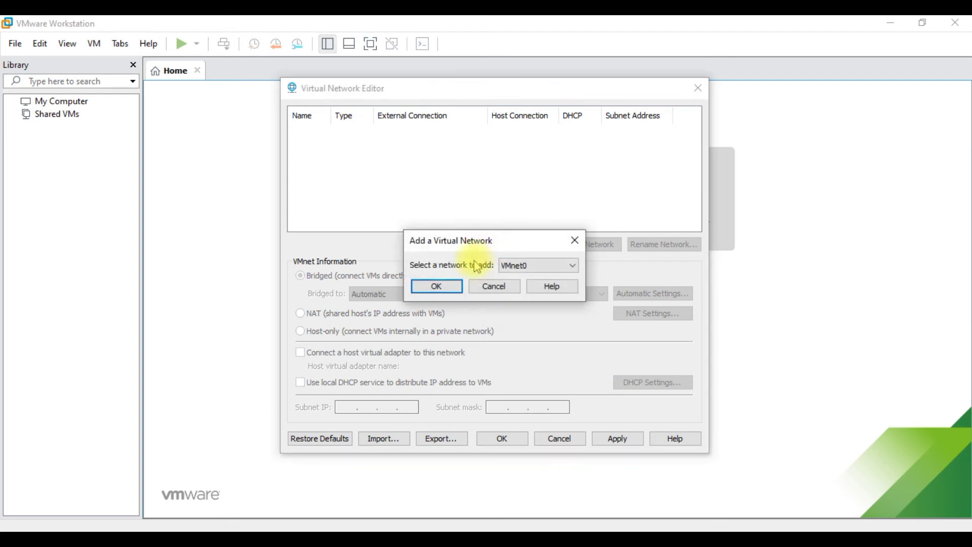
click(520, 267)
click(519, 268)
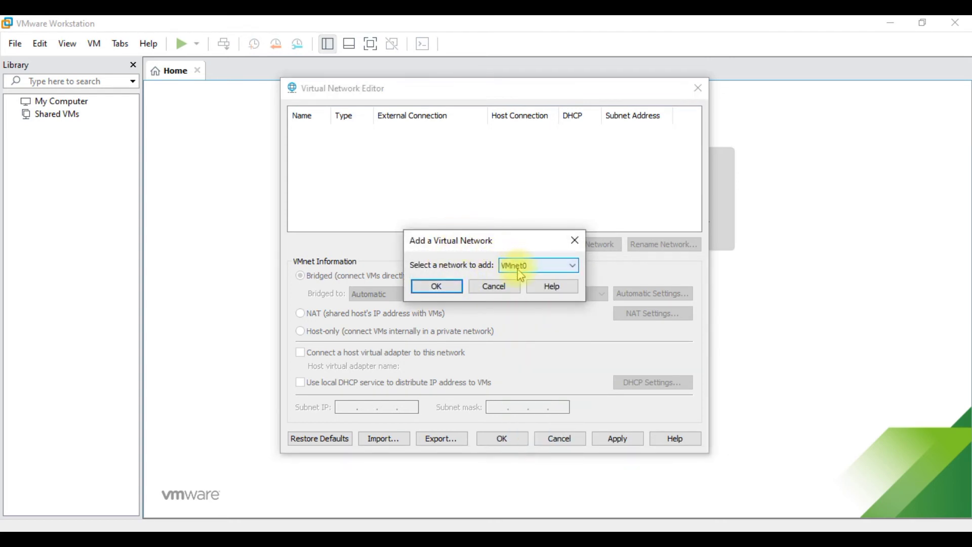
click(514, 269)
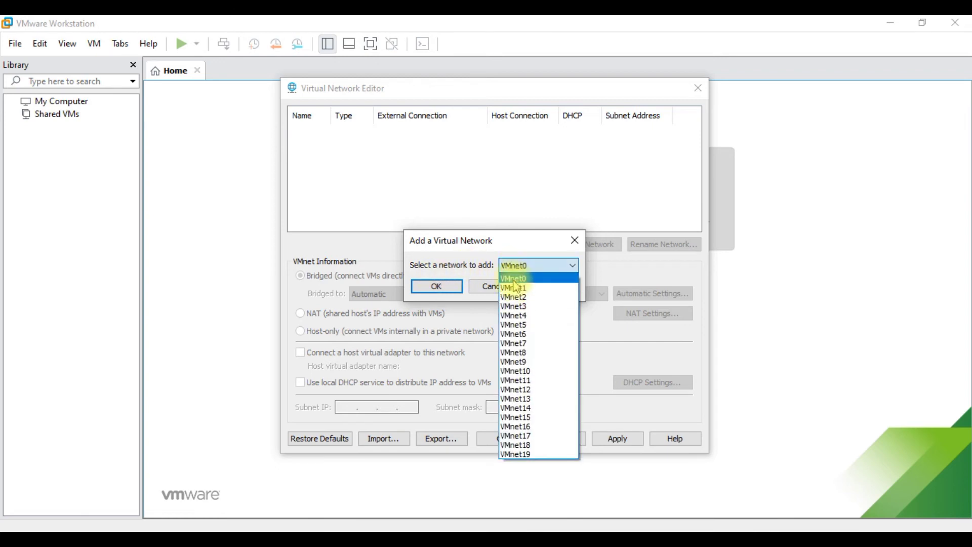
click(521, 280)
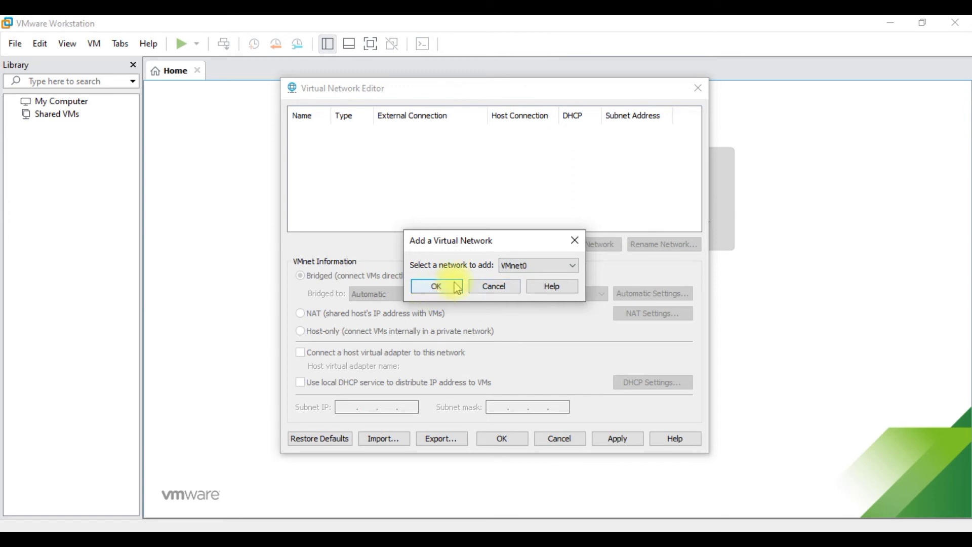
click(448, 290)
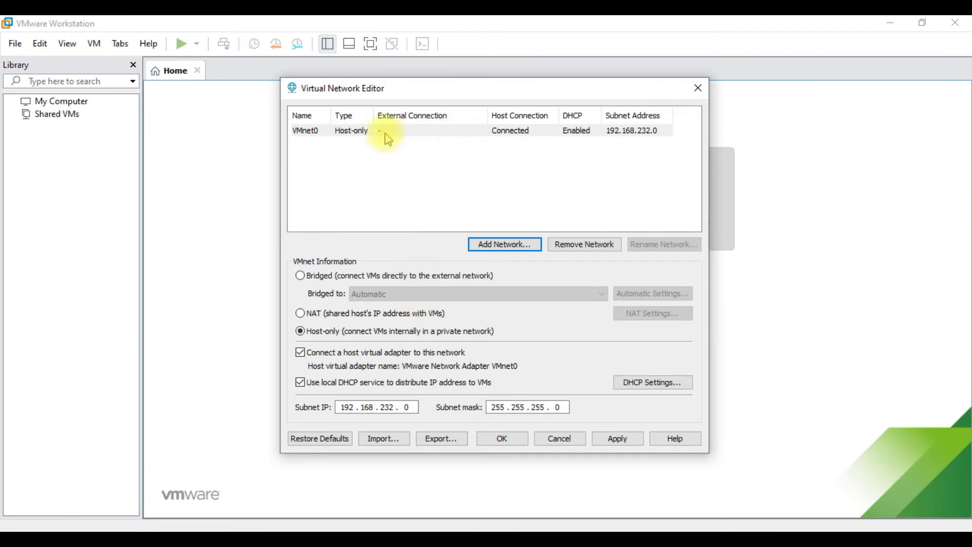
Change VMnet0 to NAT and set its subnet IP to 192.168.2.0.
click(388, 136)
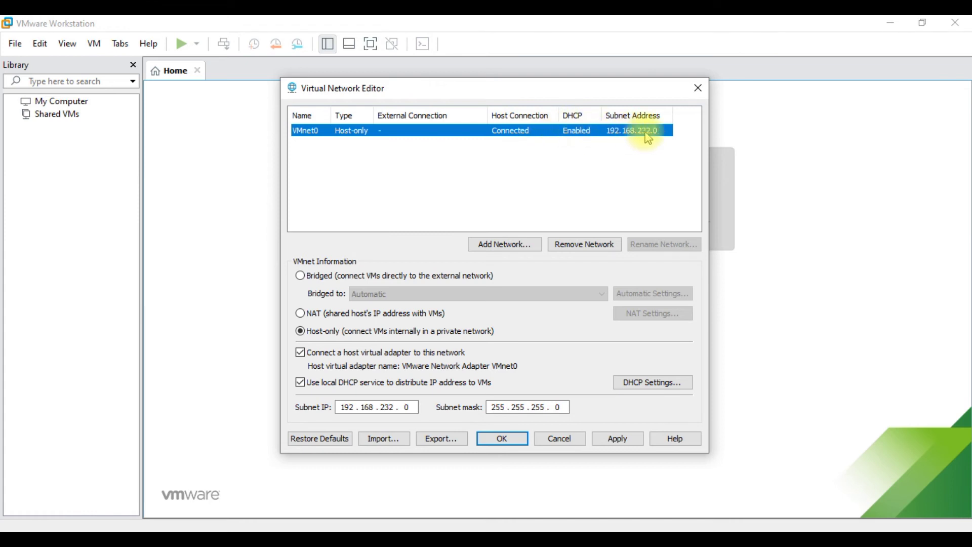
click(303, 316)
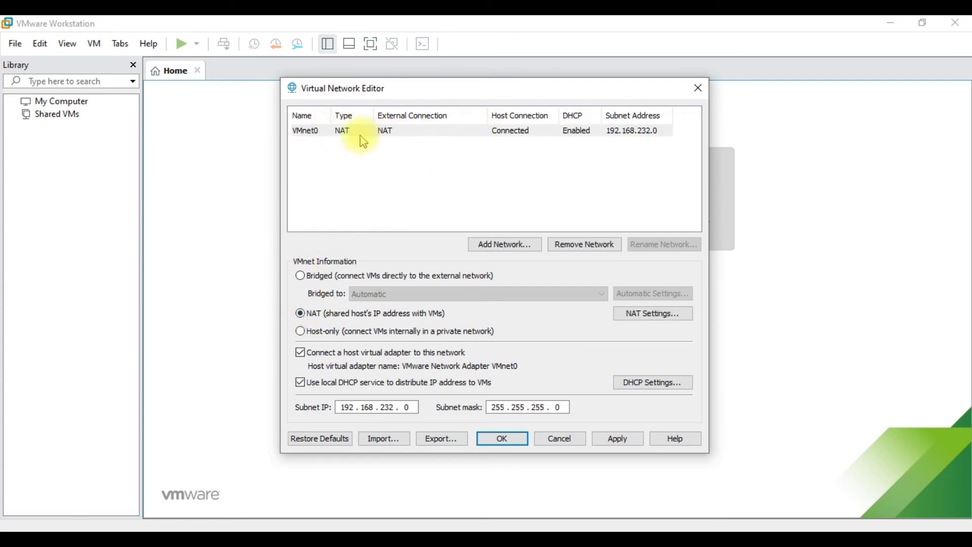
click(342, 131)
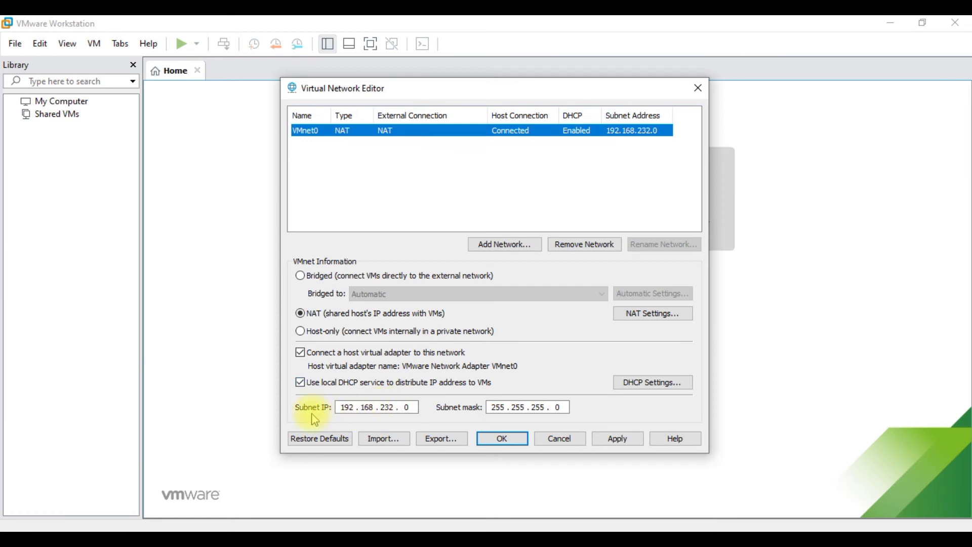
double_click(388, 409)
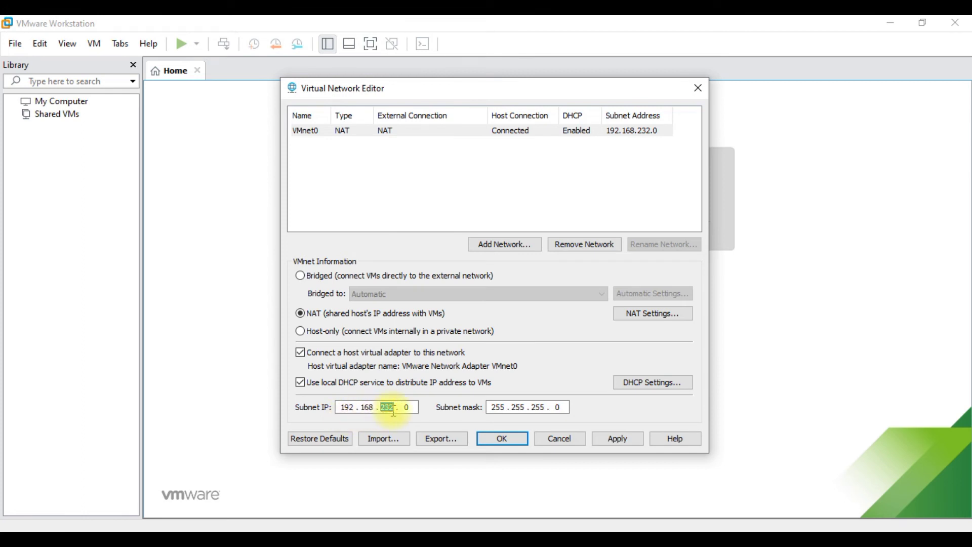
text(2)
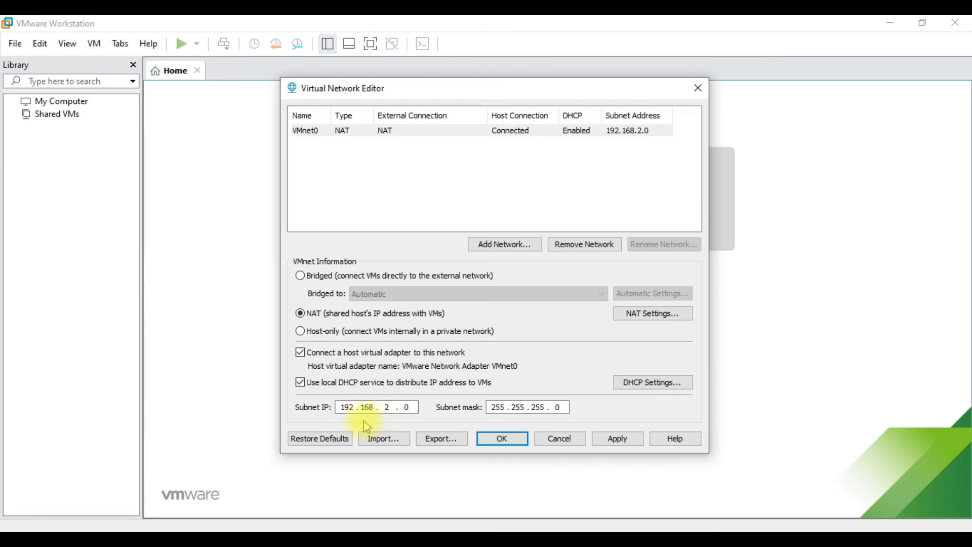
click(570, 356)
Check the starting and ending IP addresses in VMnet0's DHCP settings without changing them.
click(646, 386)
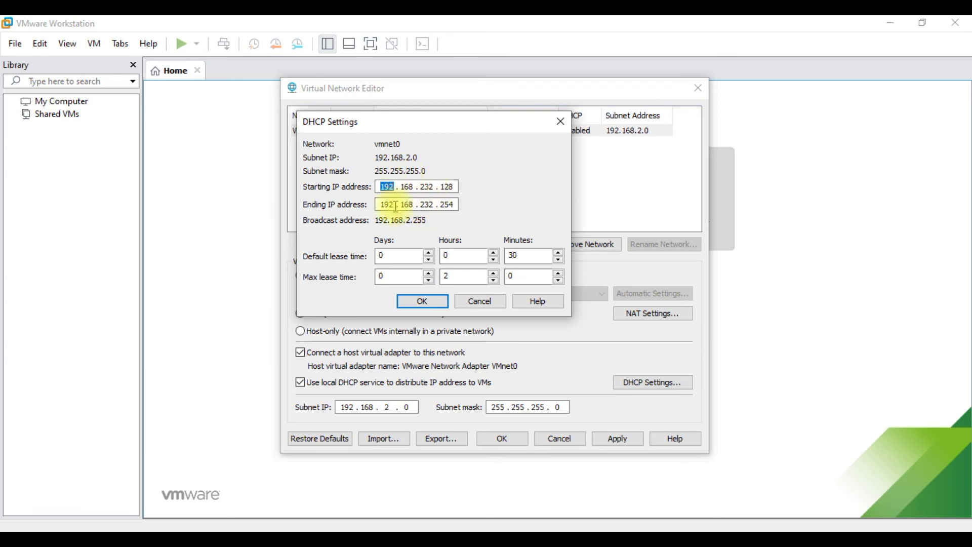
click(561, 121)
click(650, 133)
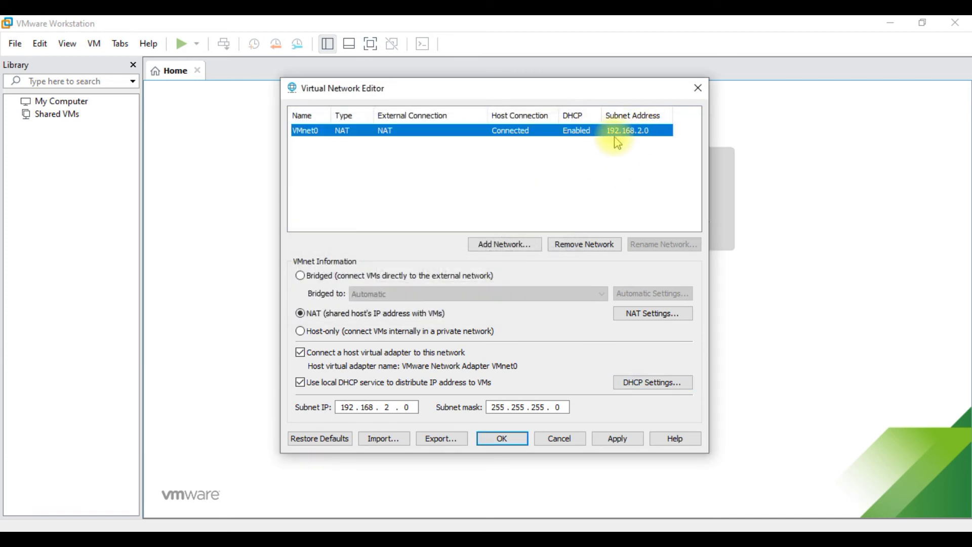
Disconnect the host virtual adapter from VMnet0 and apply the network configuration.
click(589, 358)
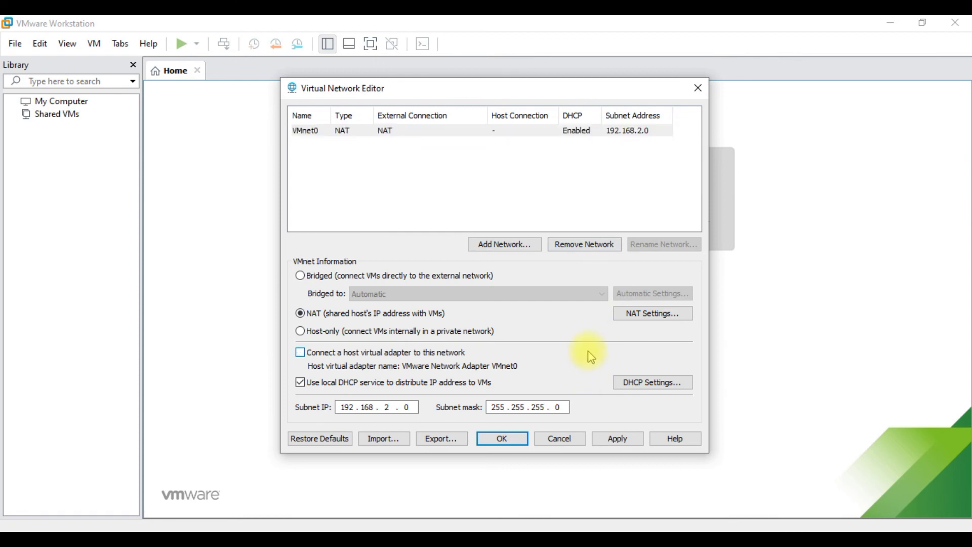
key(Tab)
key(Tab)
key(Return)
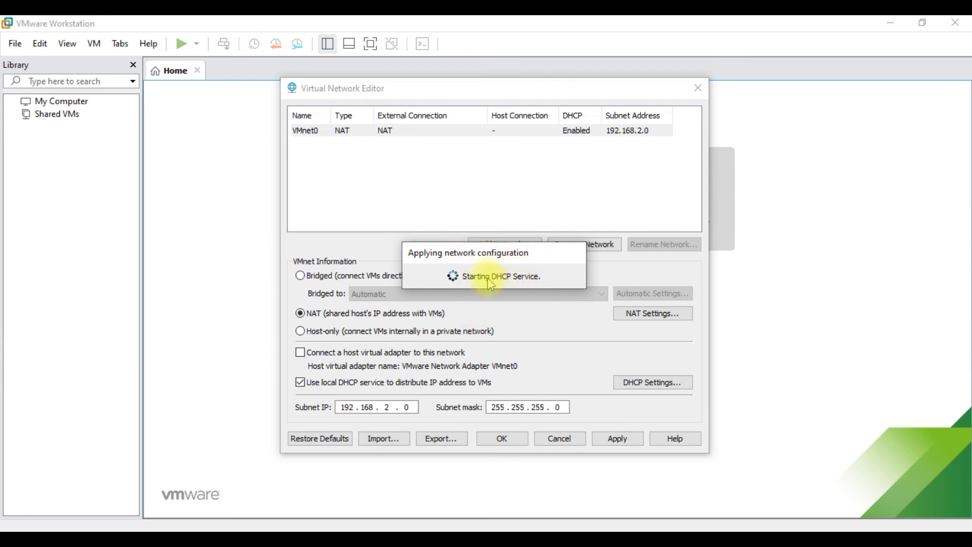
Set the starting IP address of VMnet0's DHCP range to 192.168.2.1 and recheck the range.
click(648, 382)
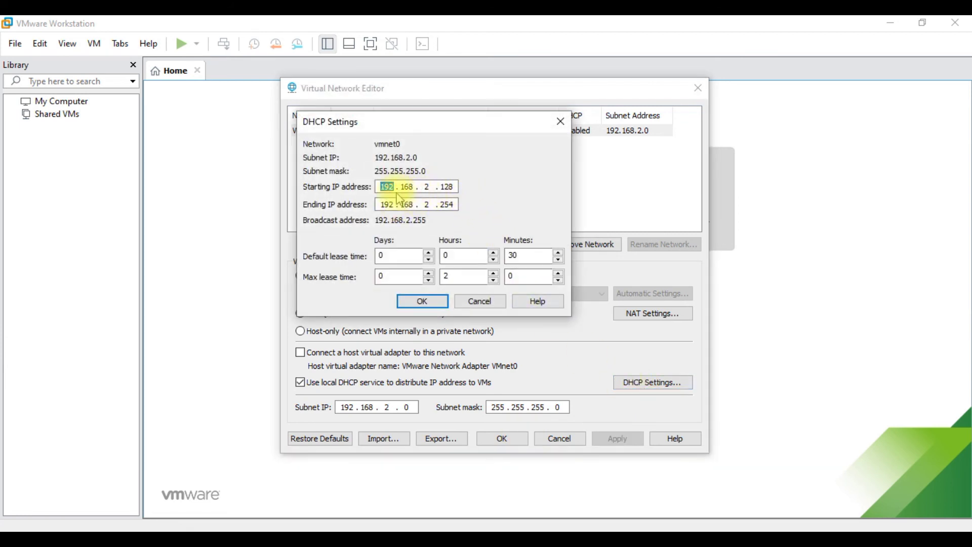
click(447, 186)
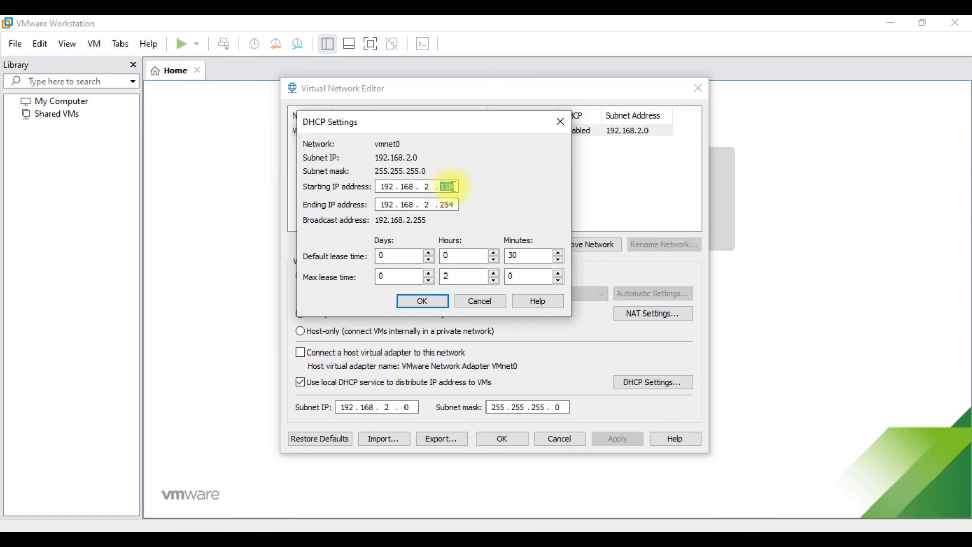
click(428, 301)
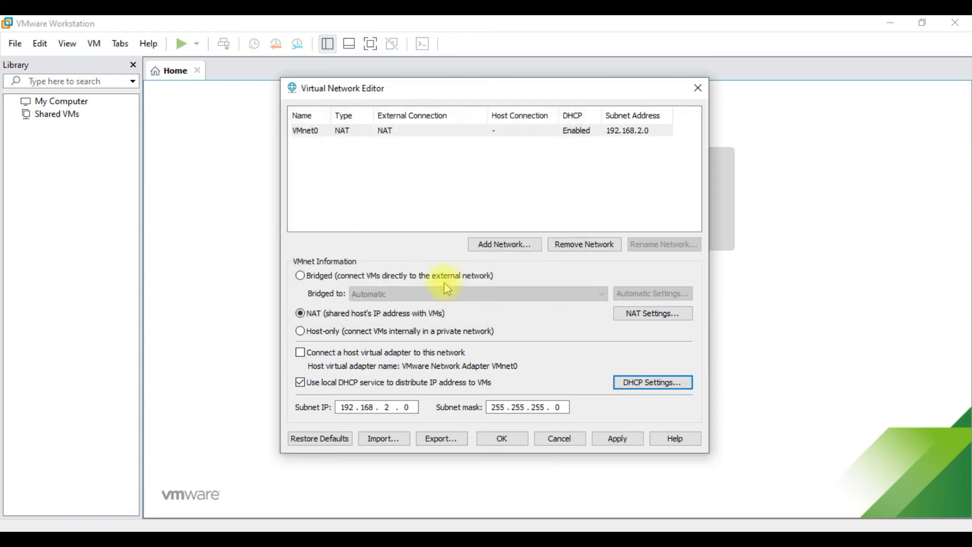
click(663, 383)
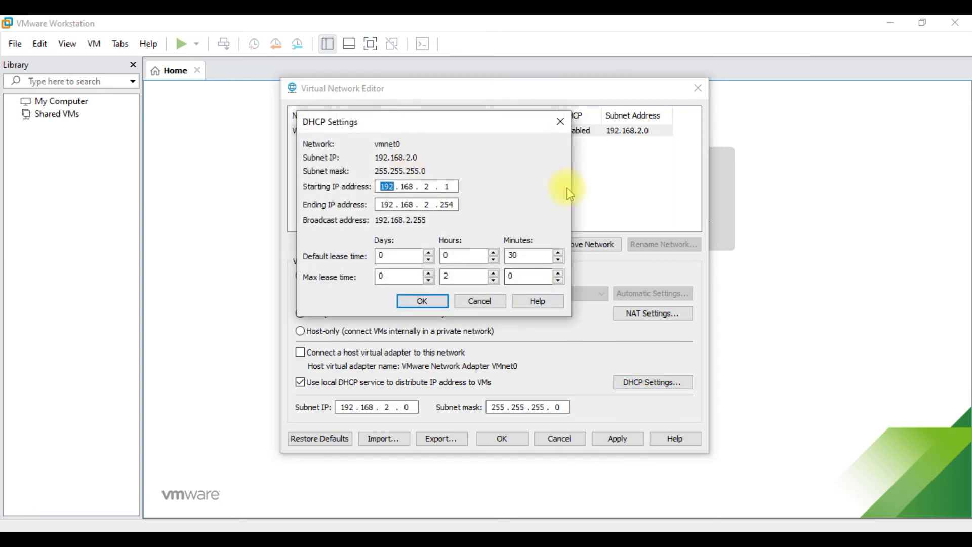
click(422, 302)
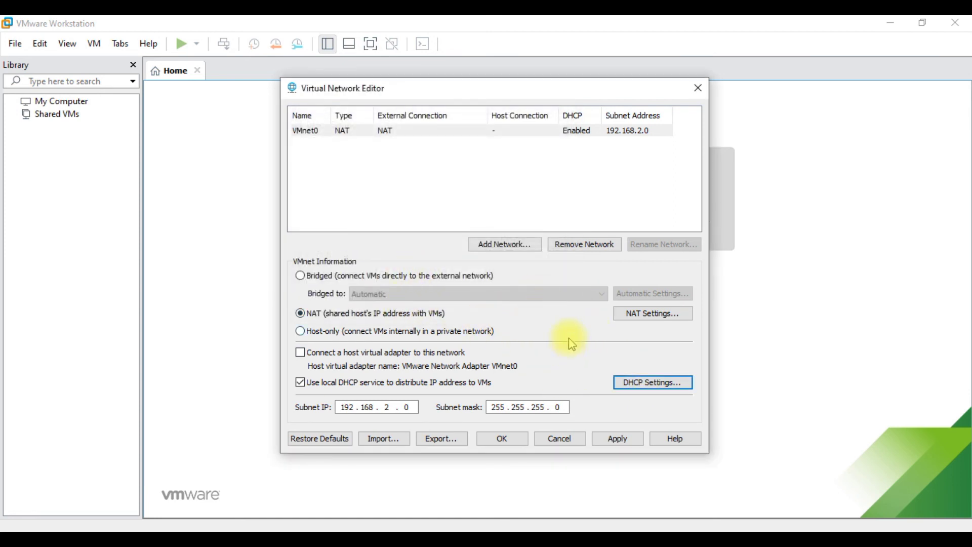
Apply and save the VMnet0 configuration, closing the editor, and minimize the main window.
click(478, 132)
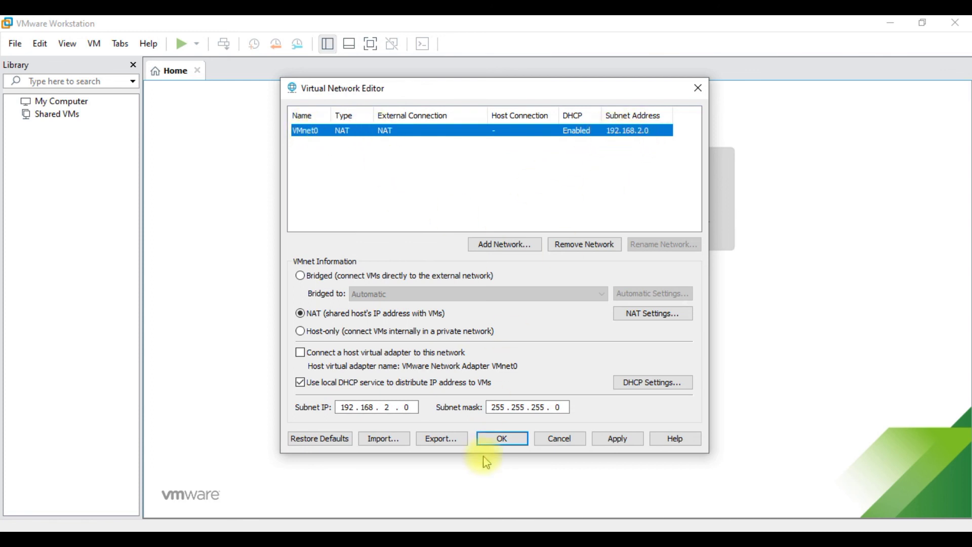
click(616, 439)
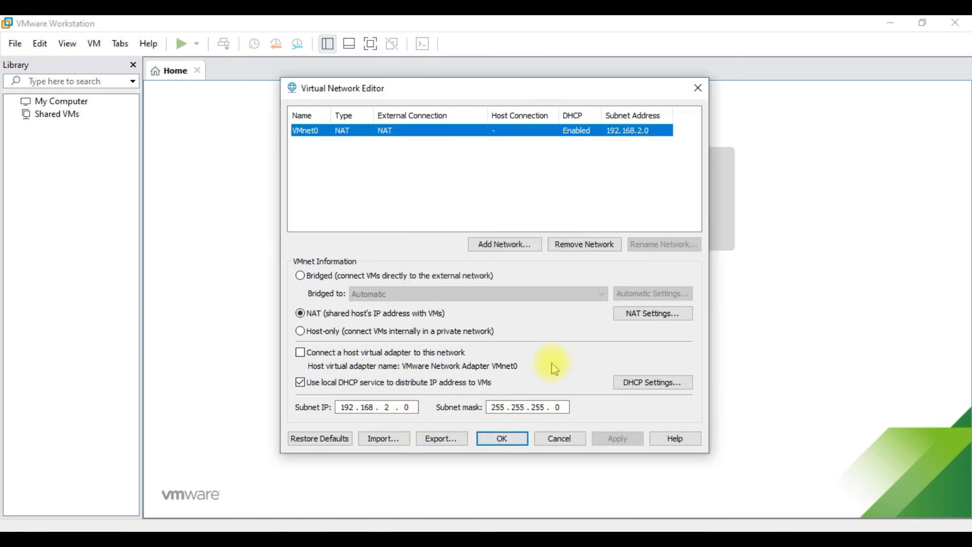
click(506, 444)
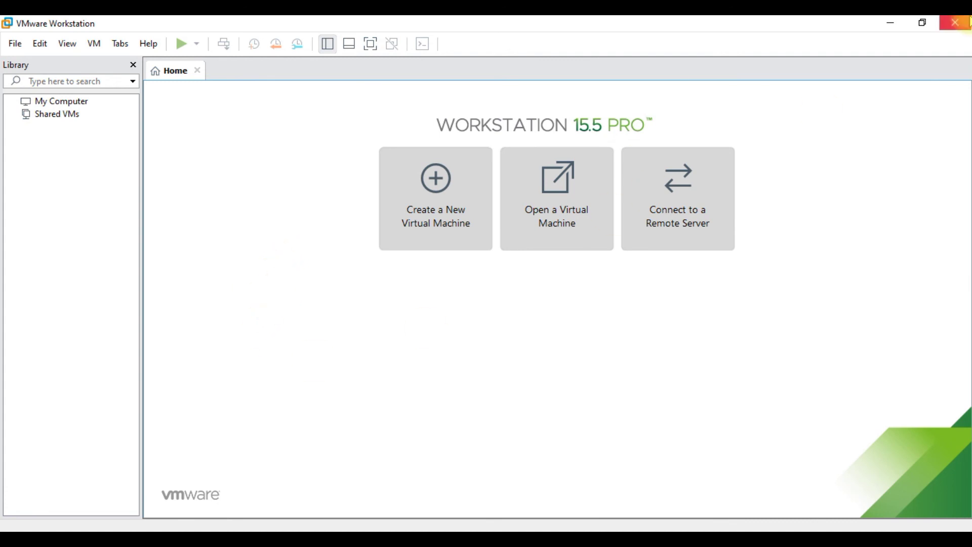
click(893, 23)
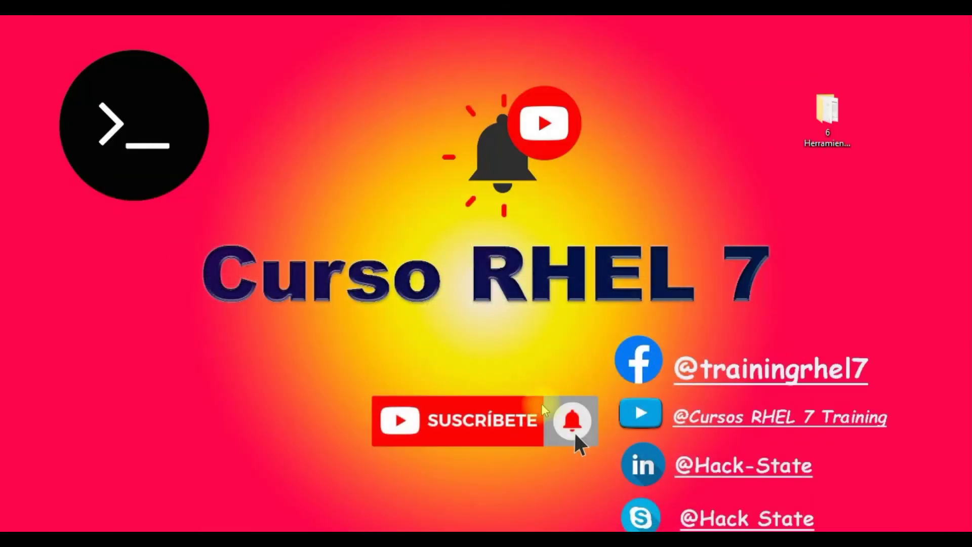